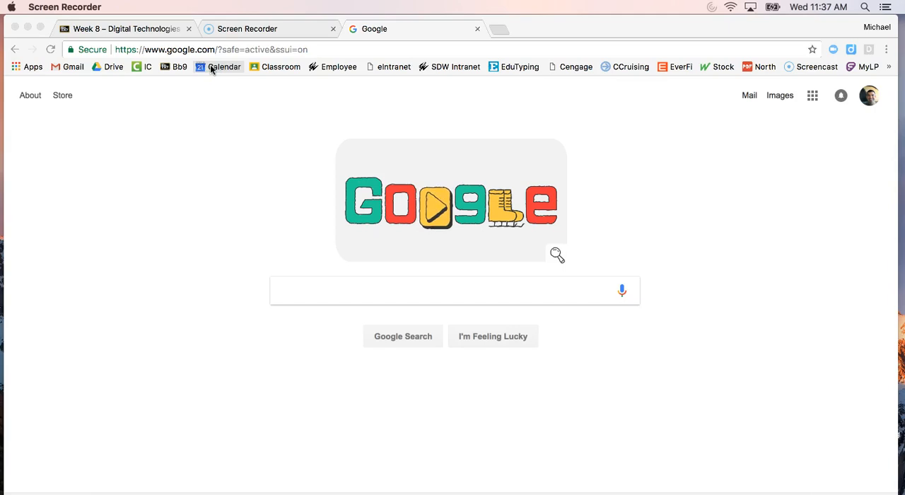
Step: Enter the web address calendar.google.com without loading it
left_click(329, 51)
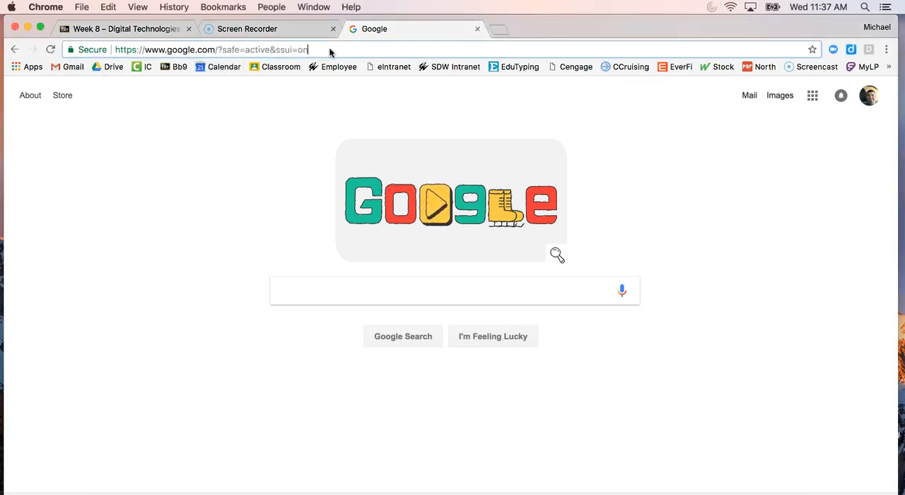
type("cal")
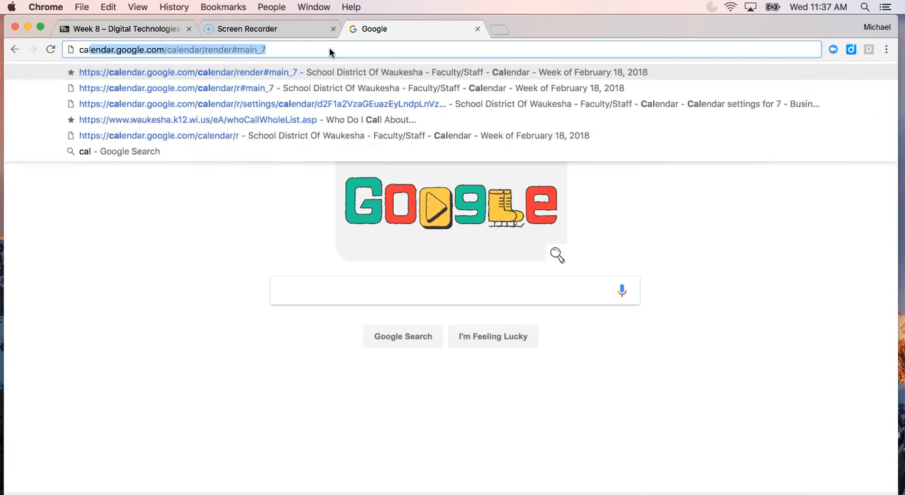
type("endar")
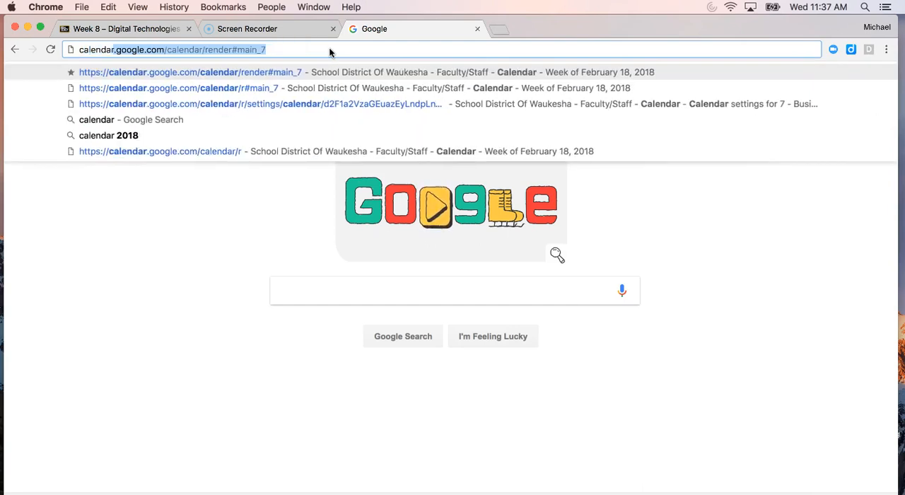
type(".googl.eo")
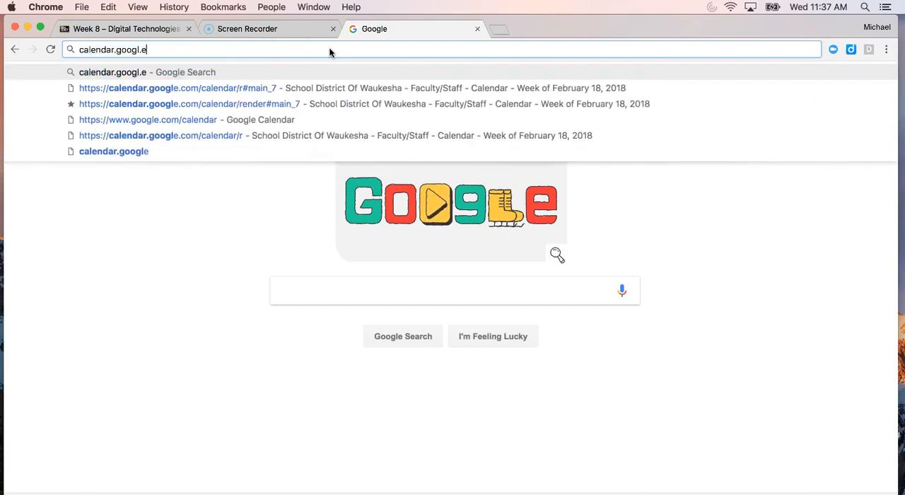
key("BackSpace")
key("BackSpace")
key("BackSpace")
type("e.com")
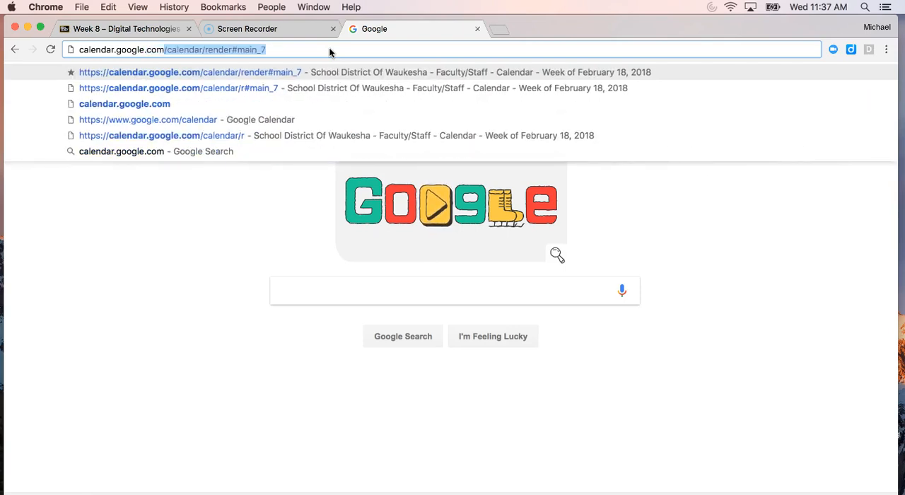
key("BackSpace")
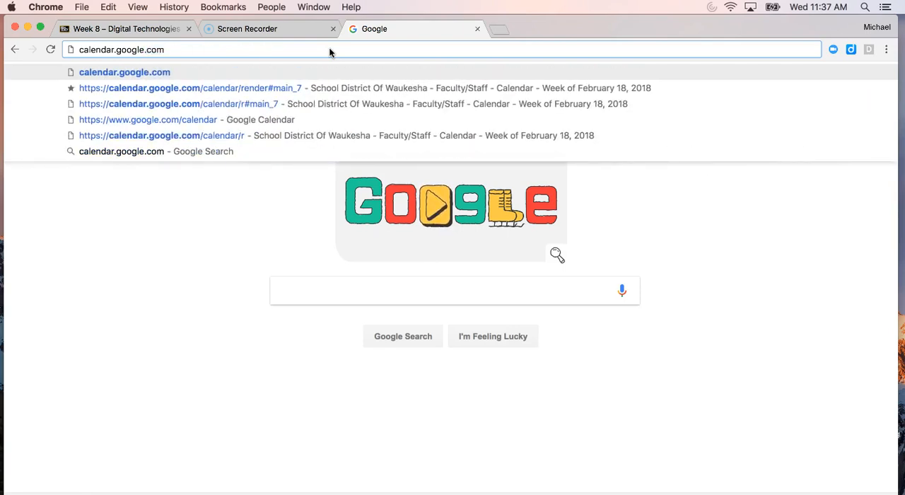
left_click(209, 217)
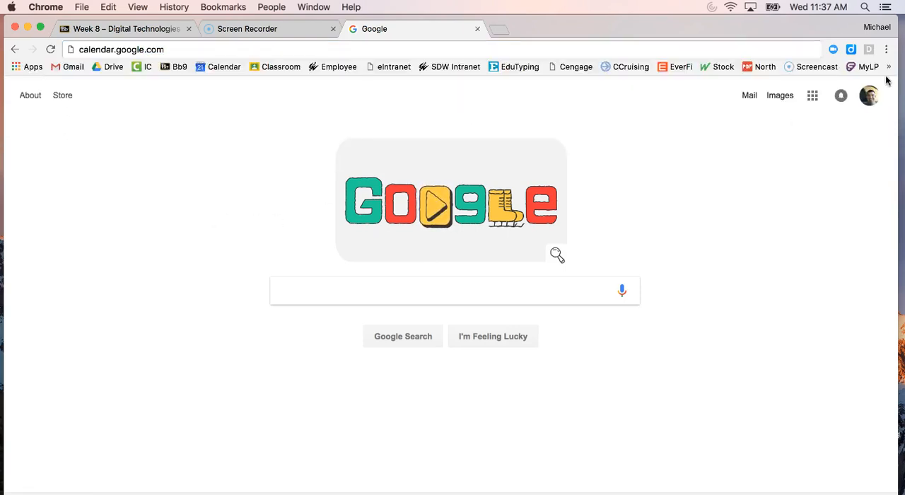
Step: Open Google Calendar from the list of Google apps
left_click(813, 99)
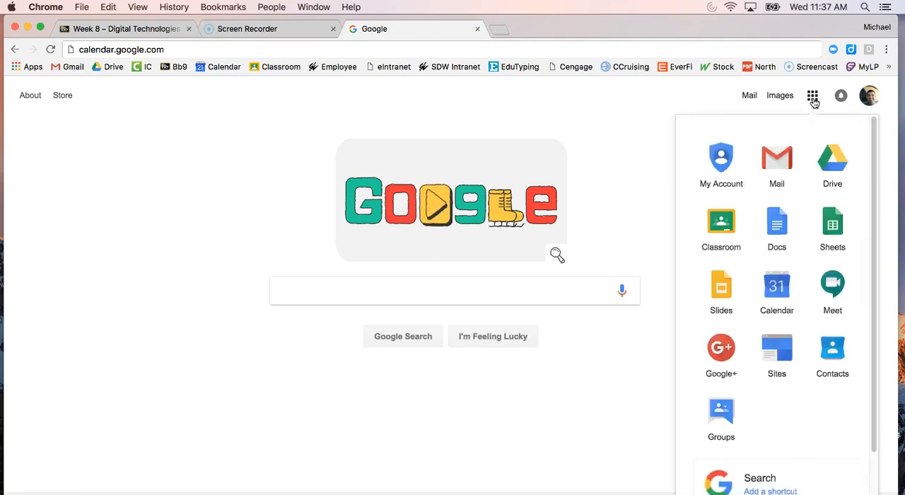
left_click(776, 293)
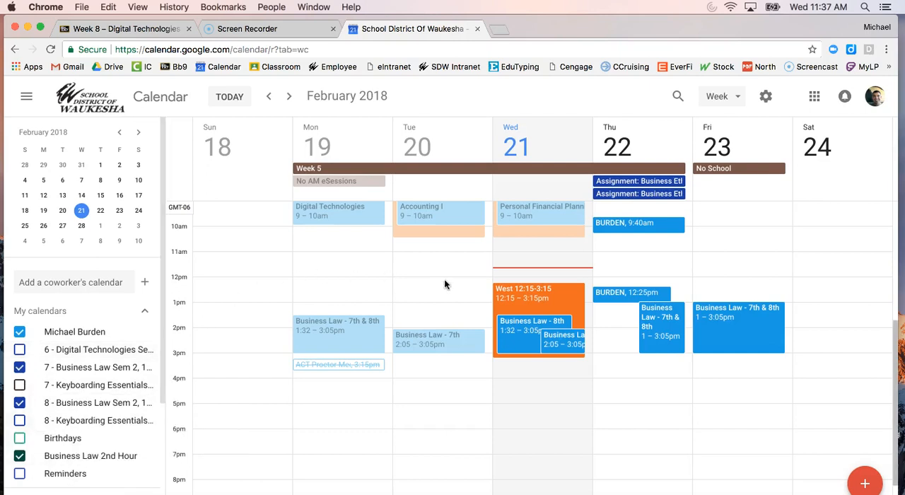
Step: Hide and show again the account's primary calendar, the teacher's shared North/South calendar and the eAchieve General Calendar
left_click(20, 332)
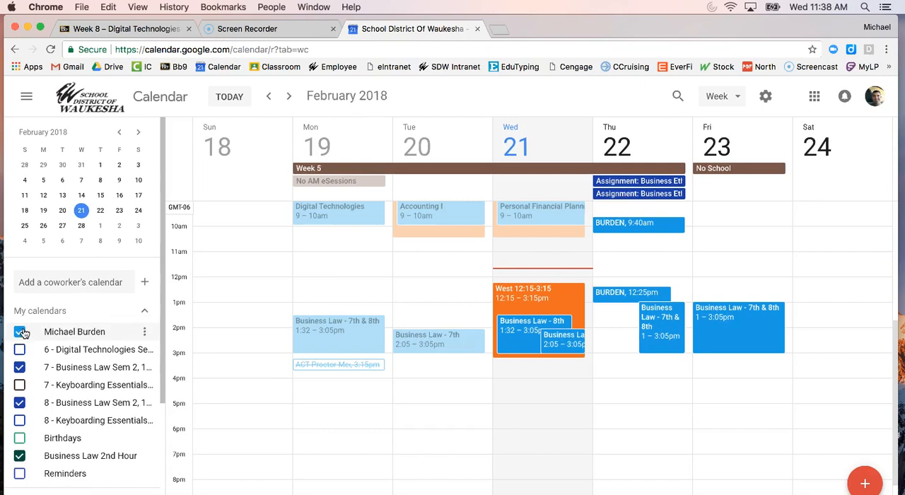
left_click(21, 331)
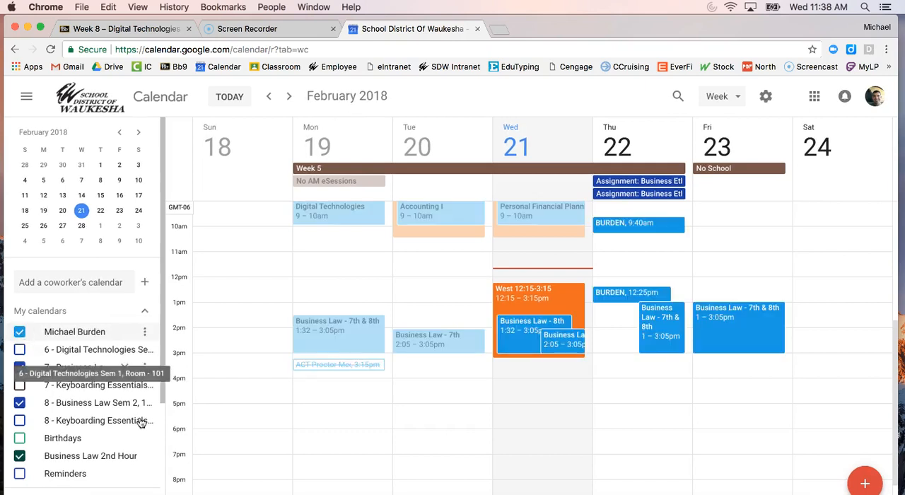
left_click_drag(164, 386, 161, 427)
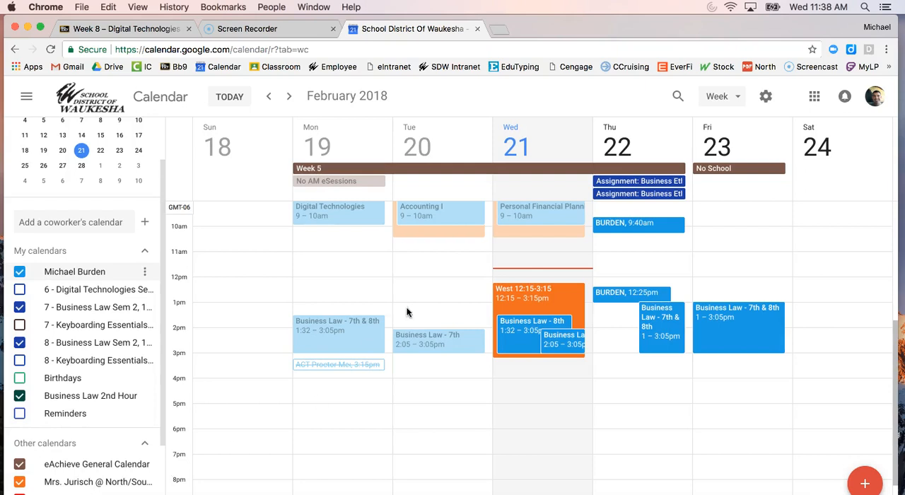
scroll(444, 288, "up", 1)
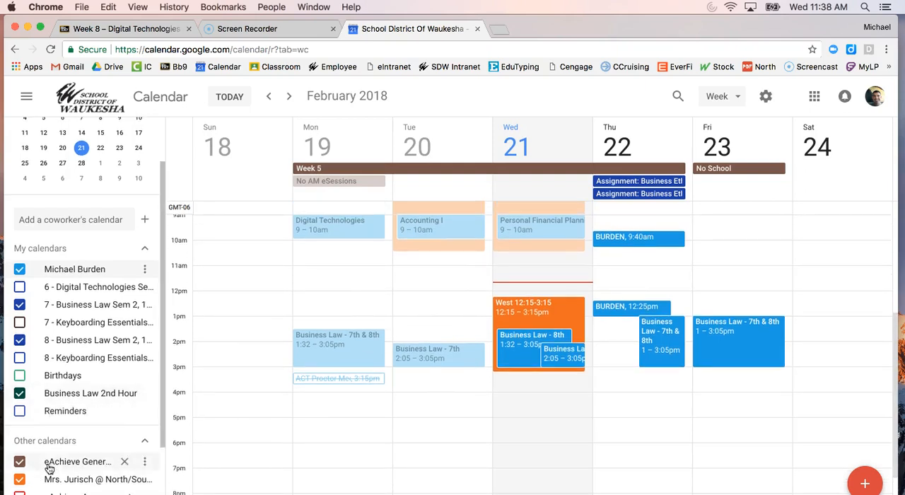
scroll(589, 282, "up", 2)
scroll(588, 282, "up", 2)
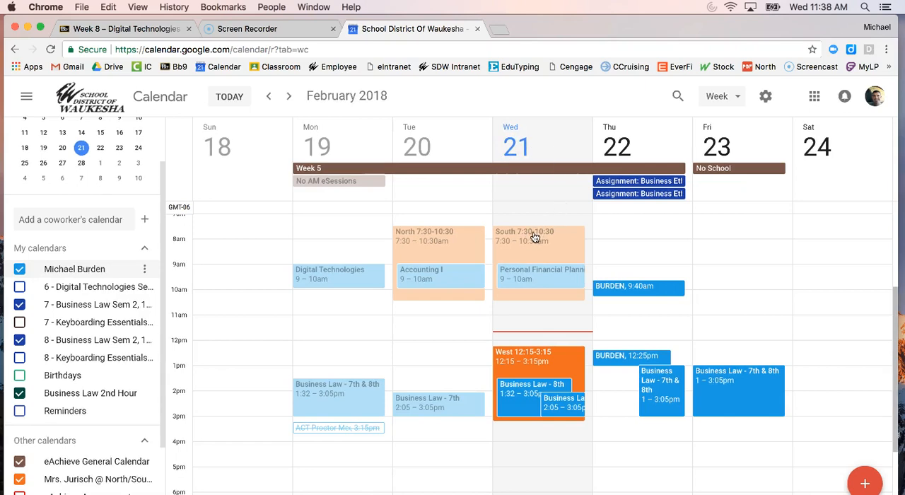
left_click(20, 481)
left_click(20, 480)
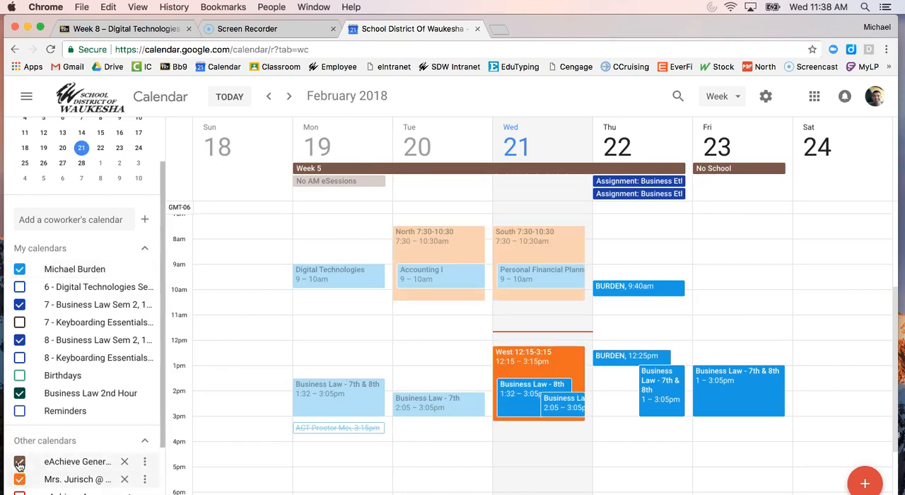
left_click(20, 461)
left_click(20, 462)
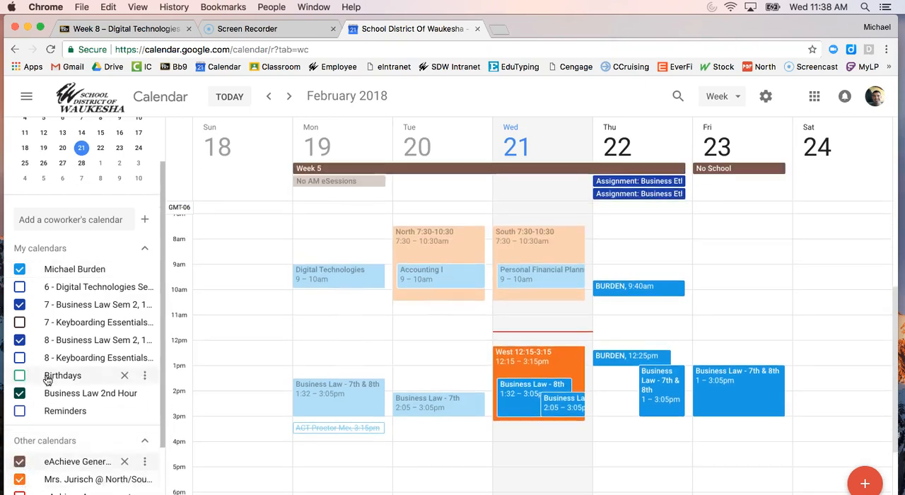
Step: Create a new calendar named "Week 8 eAchieve Assessment Calendar" with the description "This is for my Digital Technologies class."
scroll(81, 353, "up", 1)
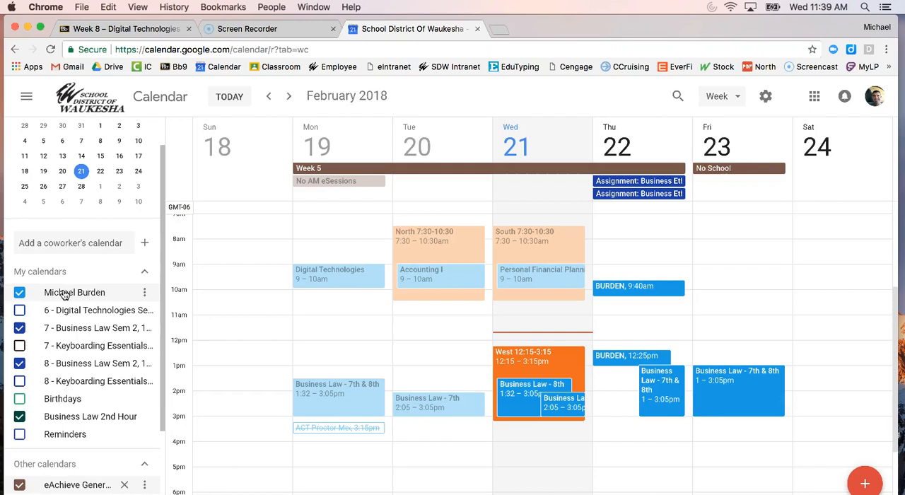
left_click(147, 244)
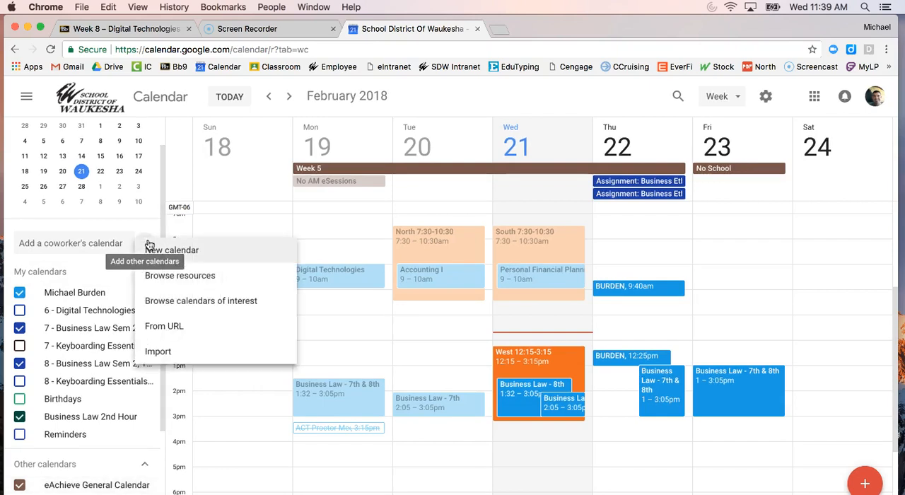
left_click(185, 252)
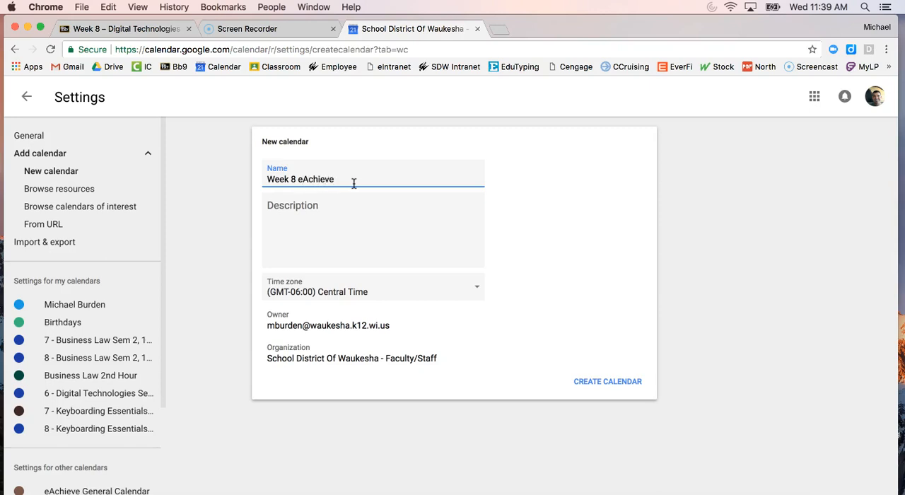
type("ment Calendar")
key("Tab")
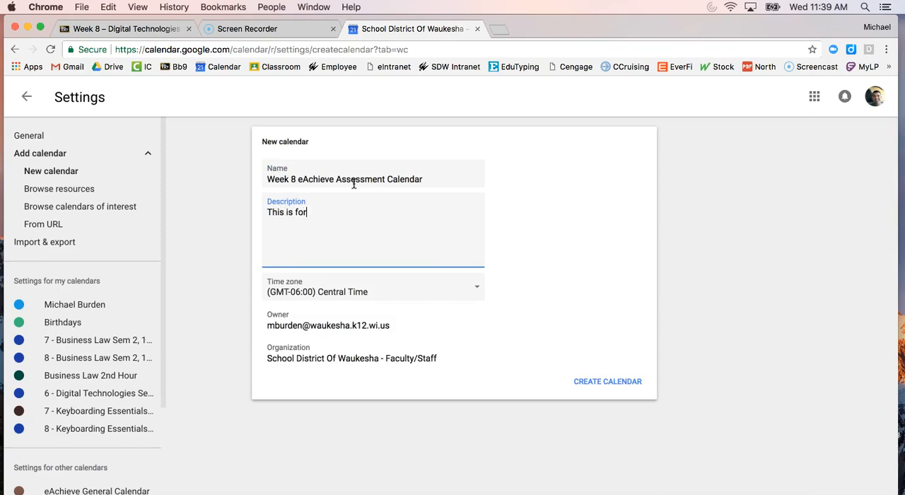
type("This is for my Digital Technologies class.")
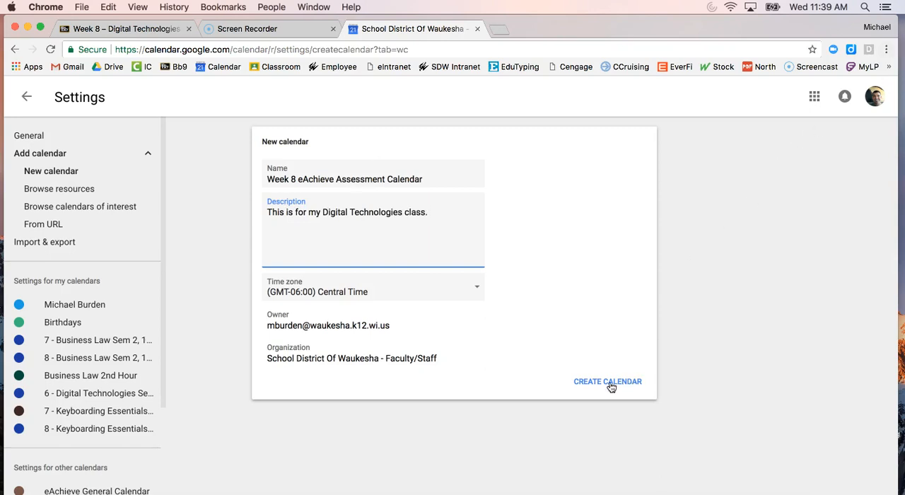
left_click(584, 381)
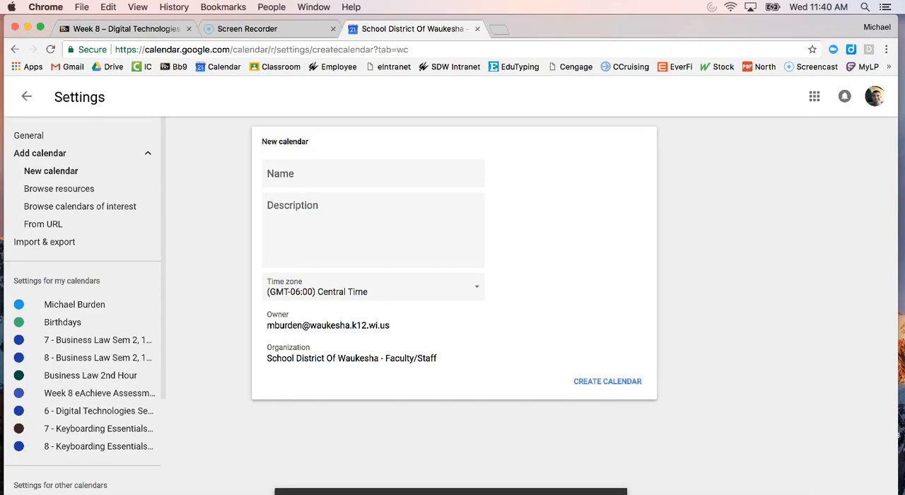
Step: Check the new calendar's settings page, return to the week view, and set the Week 8 eAchieve Assessment Calendar's colour to dark pink
left_click(594, 492)
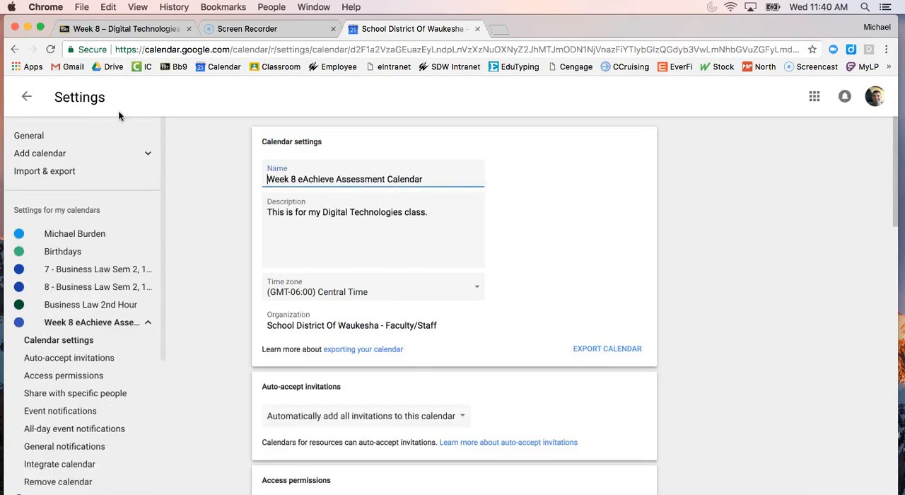
left_click(14, 98)
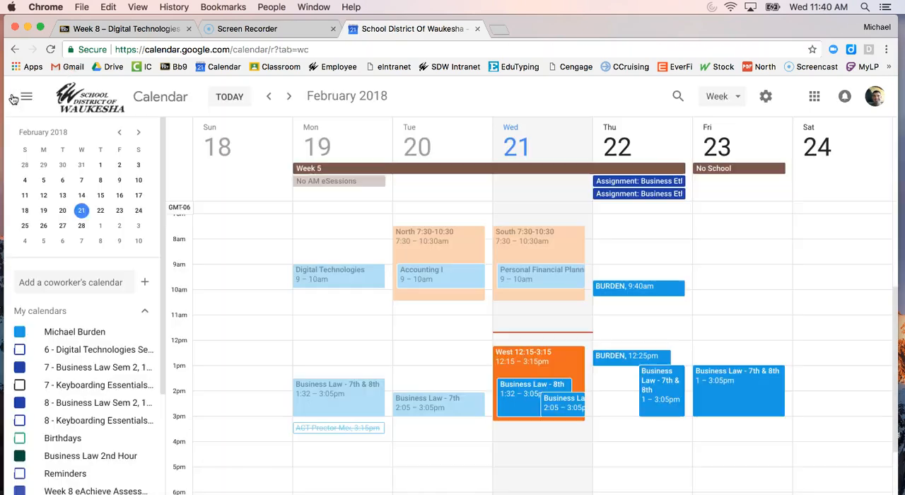
scroll(154, 339, "down", 3)
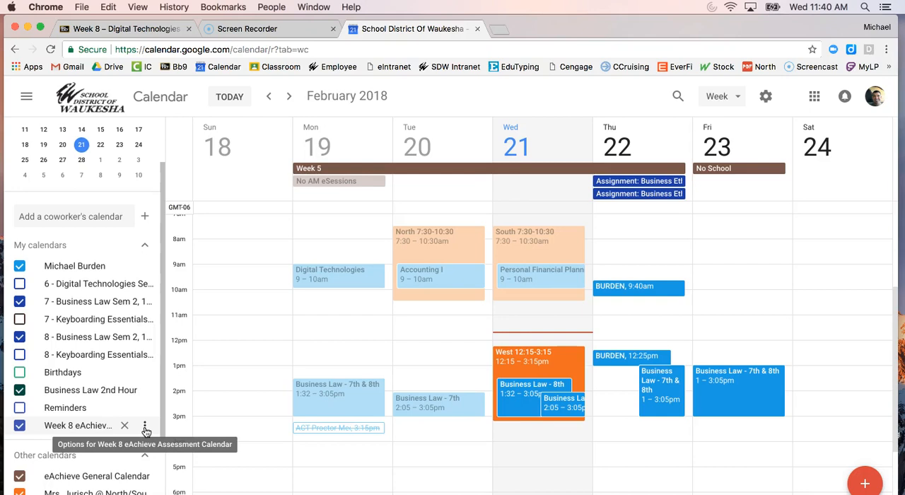
left_click(145, 427)
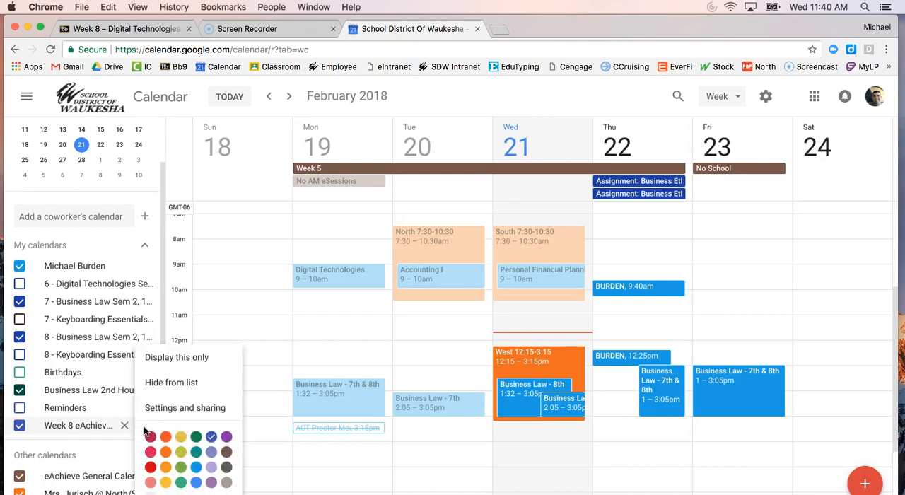
left_click(151, 439)
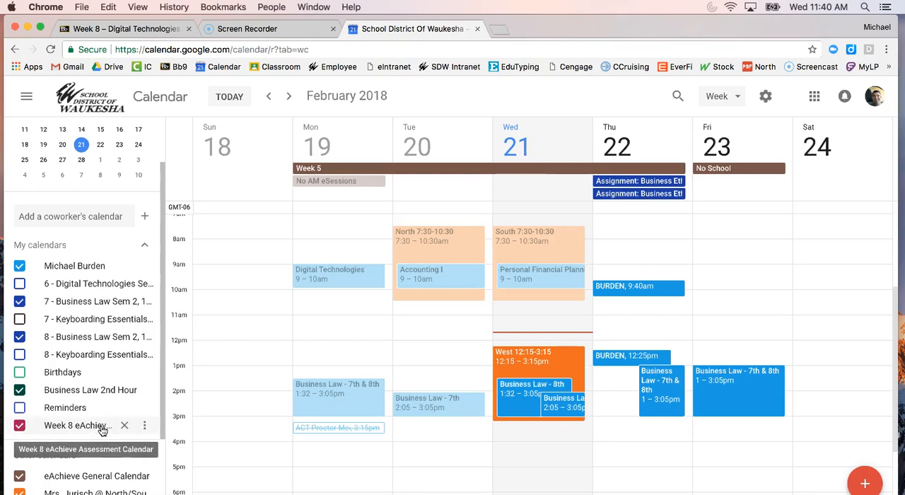
left_click(33, 432)
left_click(33, 431)
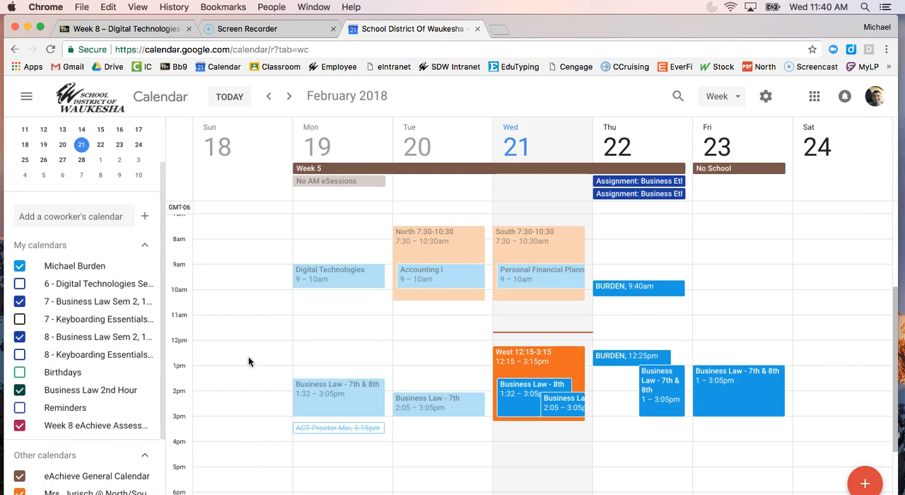
Step: Start a new event on Monday, February 19, 2018, 12:00pm to 1:00pm, in the Week 8 eAchieve Assessment Calendar
left_click(357, 352)
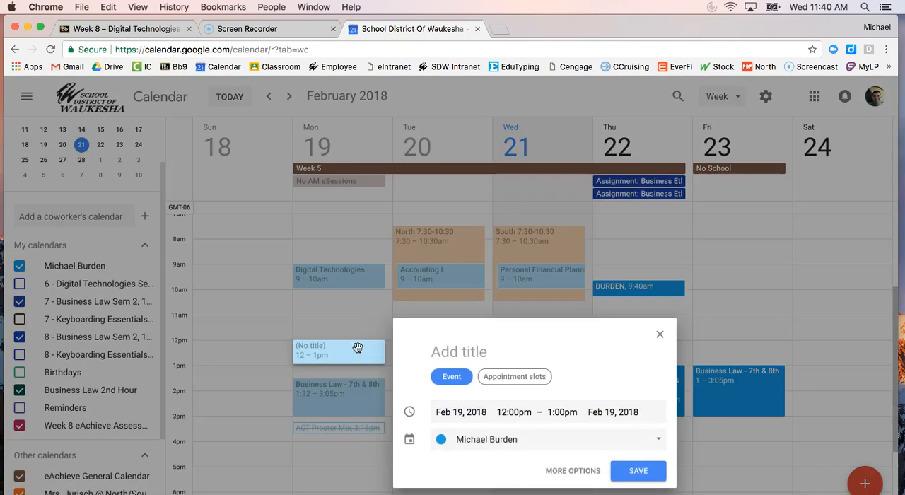
left_click(500, 439)
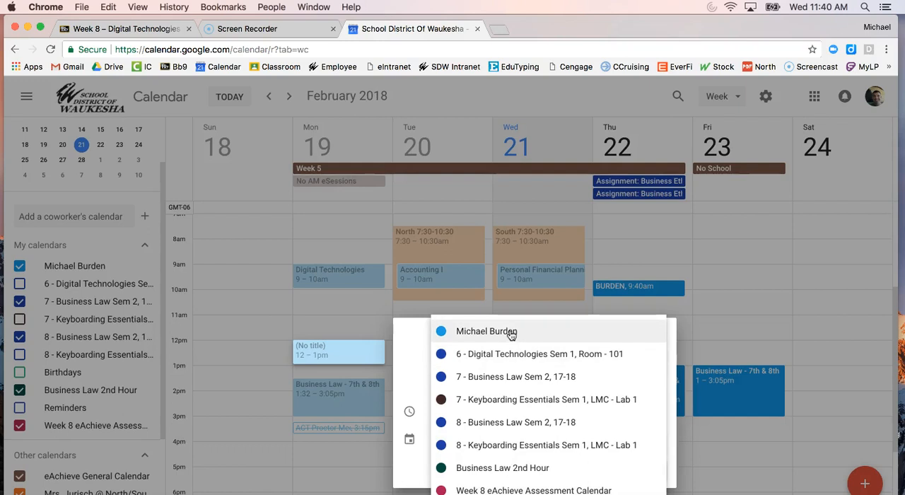
left_click(538, 490)
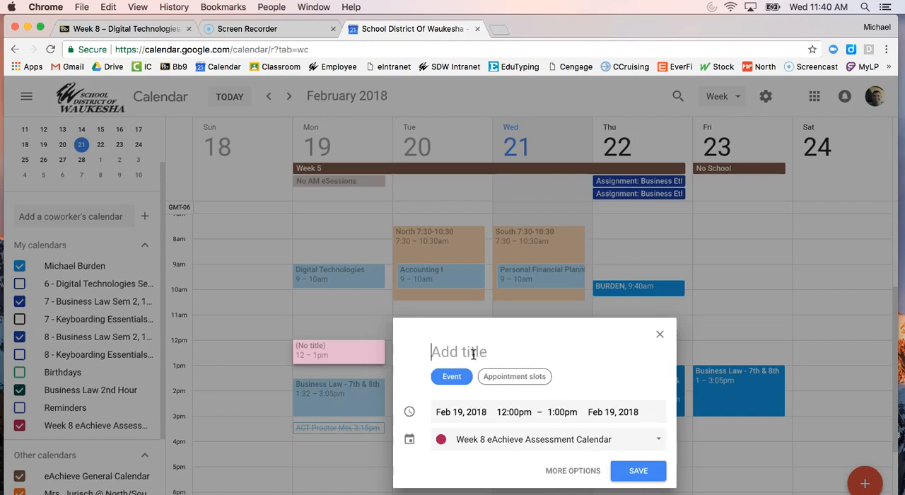
Step: Title the new event "Dream Vacation"
type("Dream Vc")
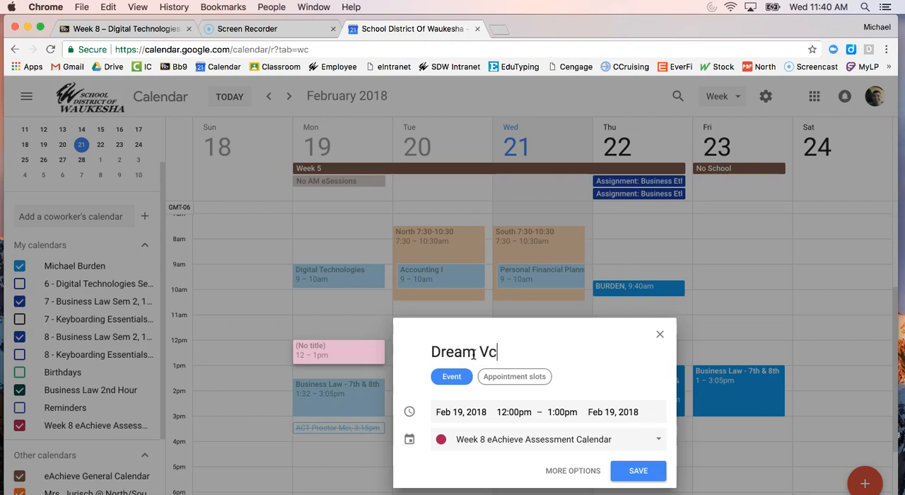
key("BackSpace")
type("ac")
key("BackSpace")
type("catinon")
Step: Examine the Dream Vacation event's full editing options, including its description field, and discard the unsaved event
left_click(558, 474)
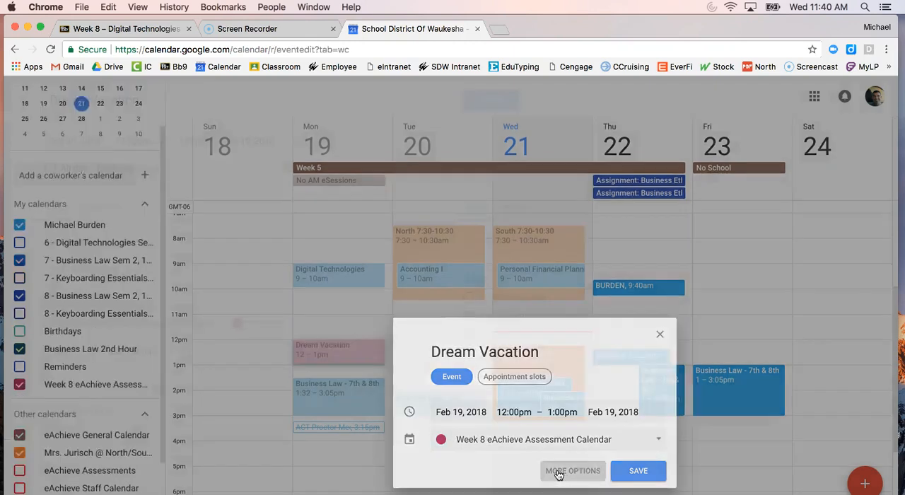
scroll(198, 335, "down", 1)
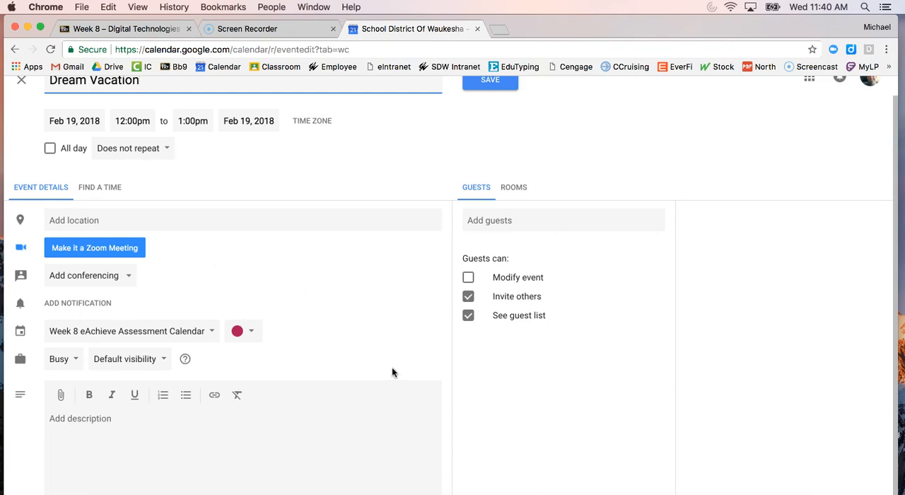
left_click(73, 418)
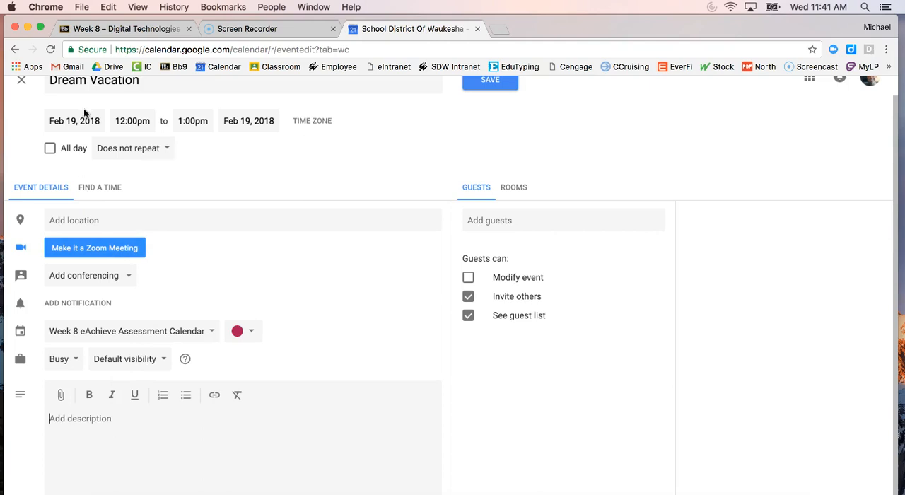
scroll(264, 311, "up", 2)
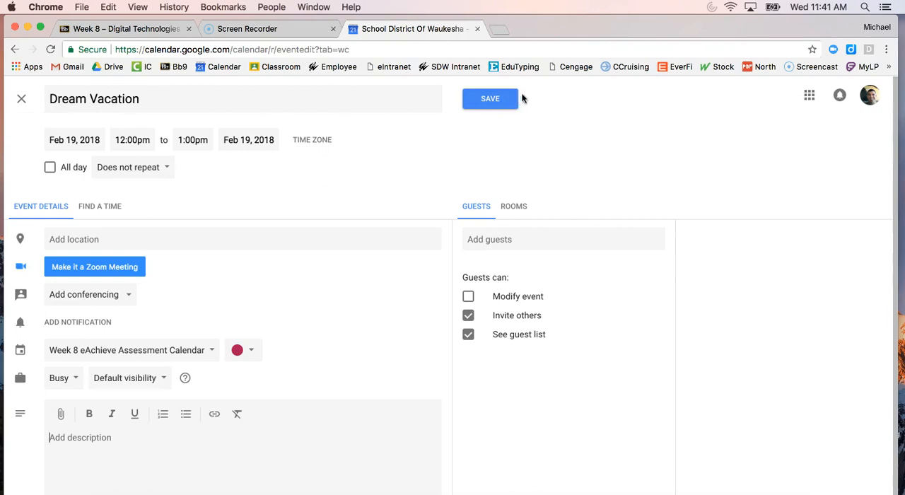
left_click(22, 99)
left_click(513, 324)
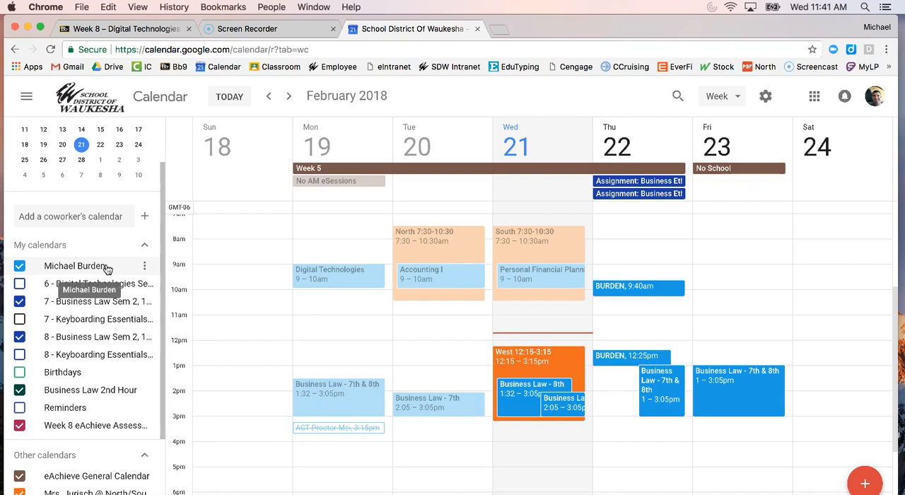
Step: Open the settings and sharing page of the Week 8 eAchieve Assessment Calendar and review its access permissions and sharing section
left_click(144, 268)
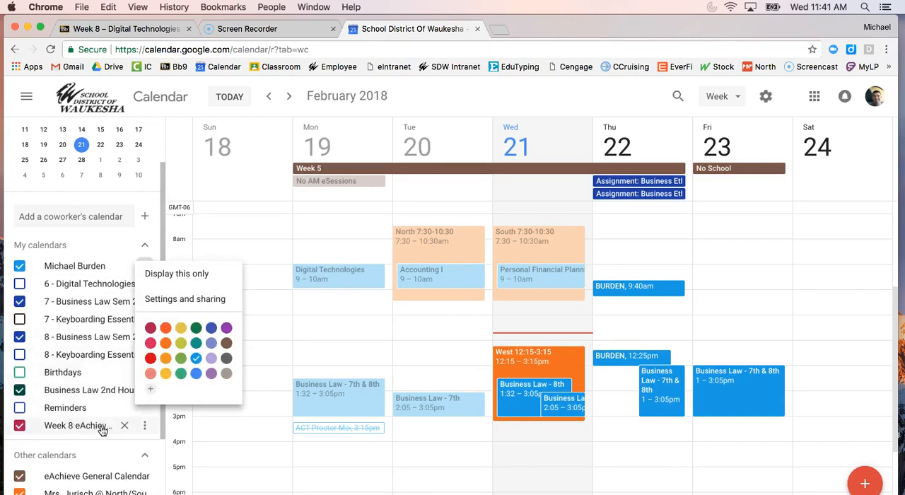
left_click(145, 429)
left_click(145, 428)
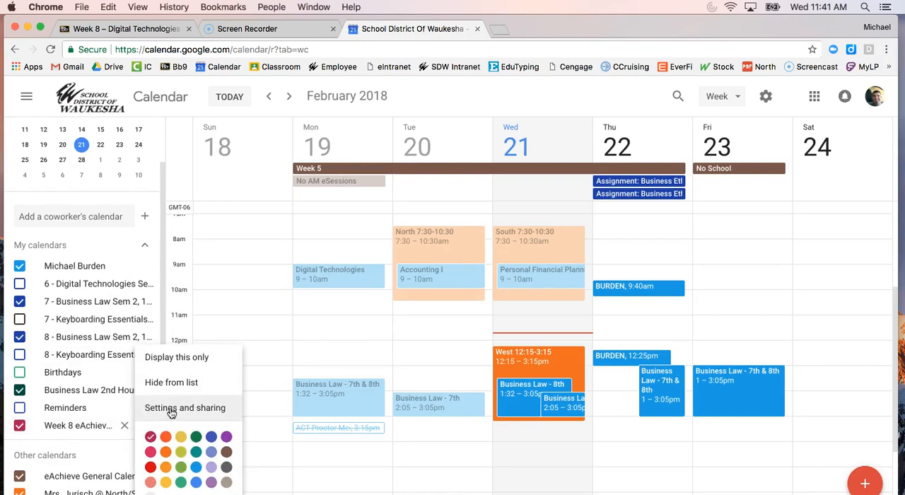
left_click(171, 410)
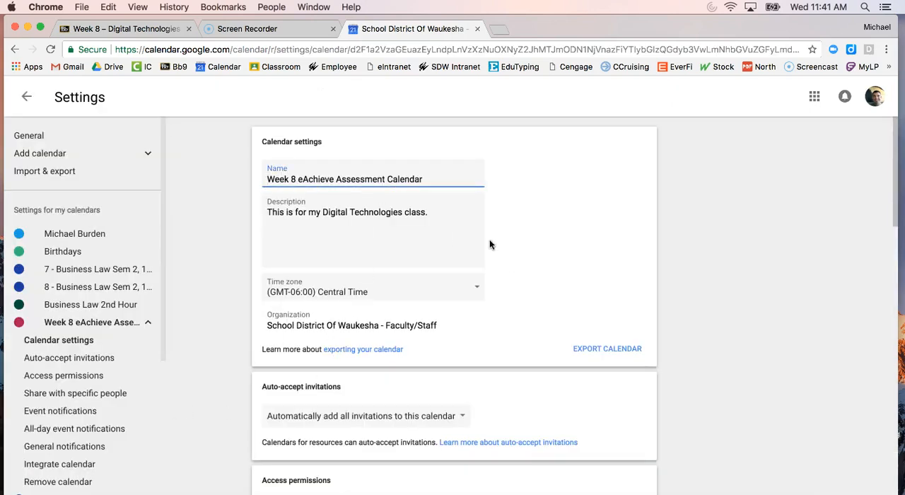
scroll(614, 285, "down", 1)
scroll(614, 286, "down", 5)
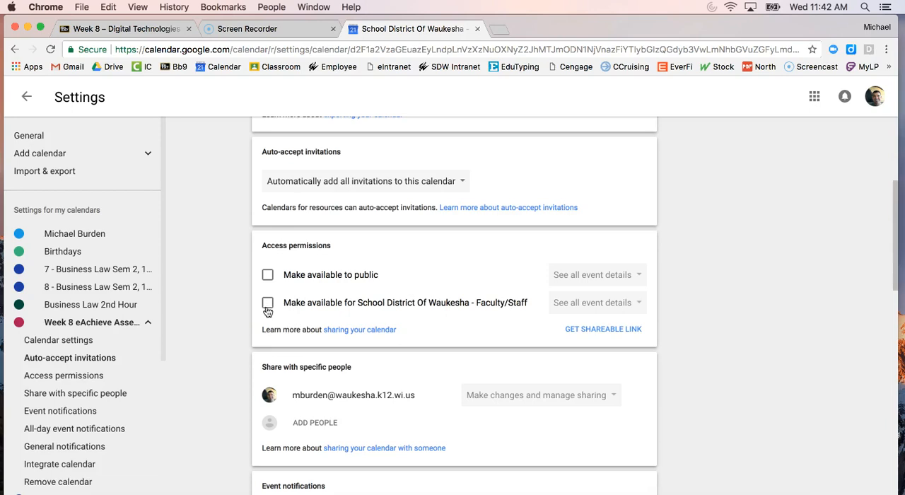
scroll(347, 311, "down", 1)
scroll(349, 314, "down", 1)
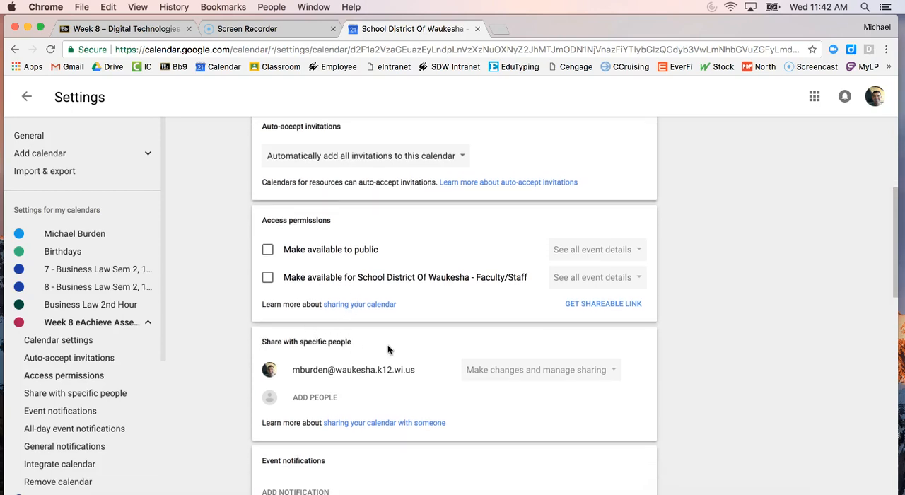
Step: Prepare a share of the calendar with a suggested colleague using the "See all event details" permission, and cancel without sending it
left_click(310, 399)
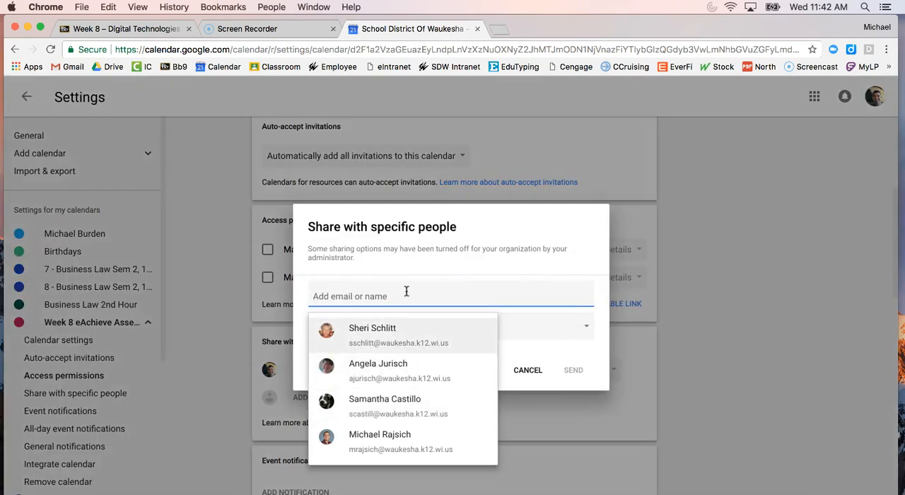
type("mb")
key("BackSpace")
key("BackSpace")
type("s")
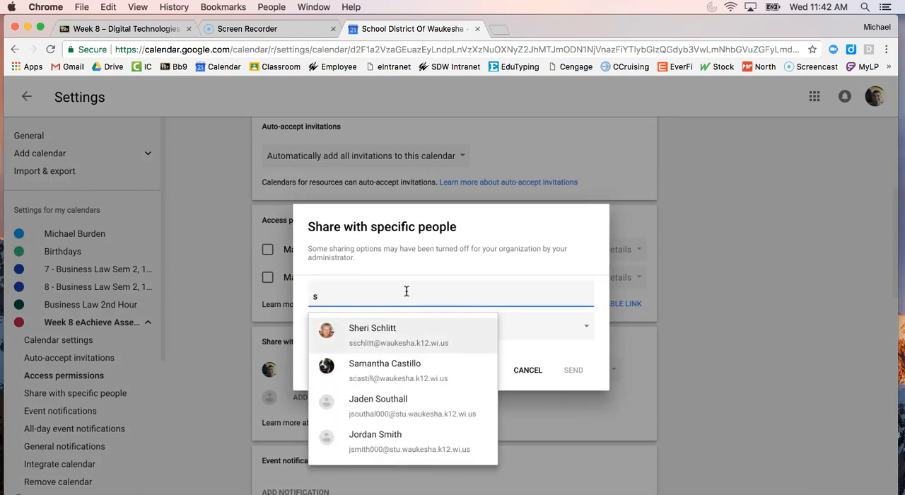
left_click(387, 333)
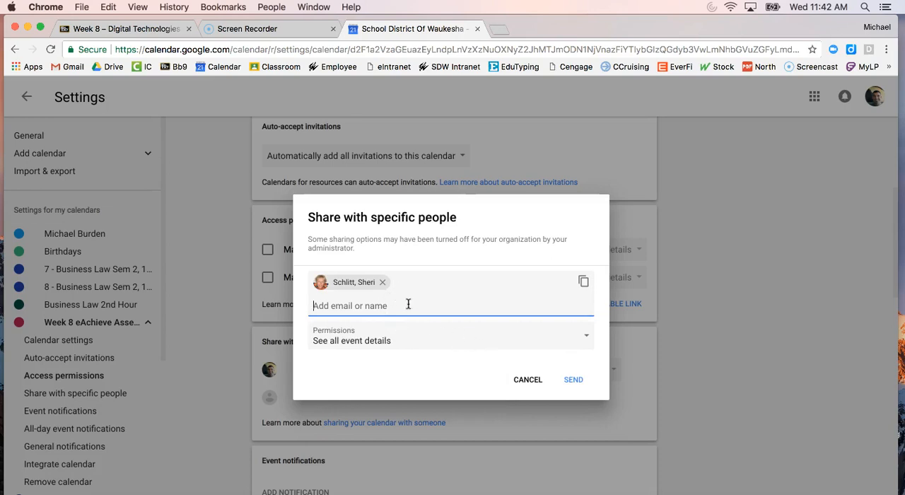
left_click(353, 342)
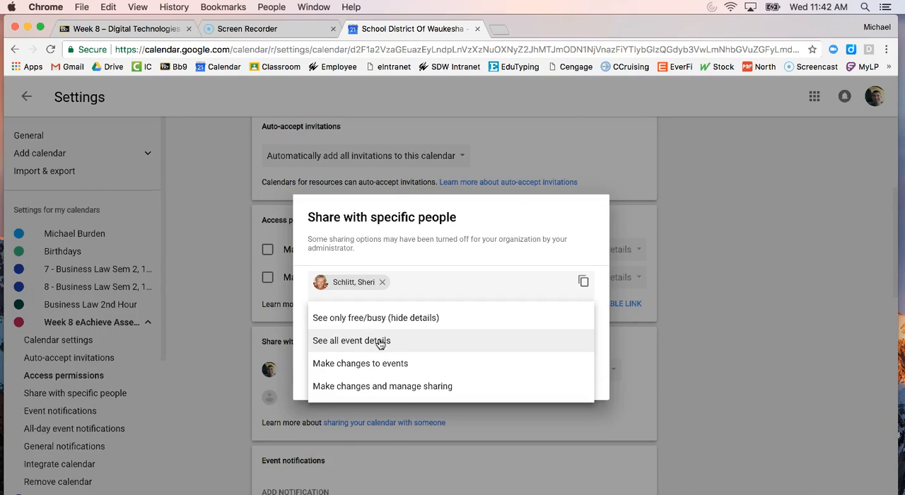
left_click(380, 341)
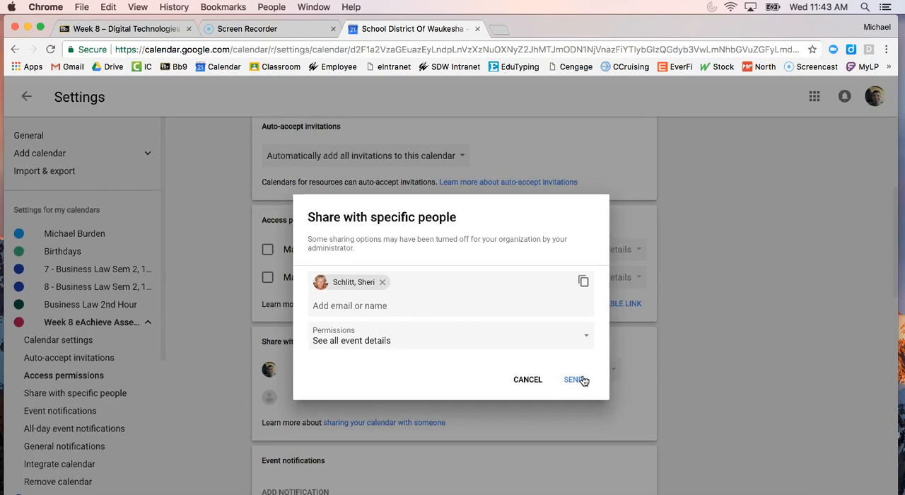
left_click(536, 383)
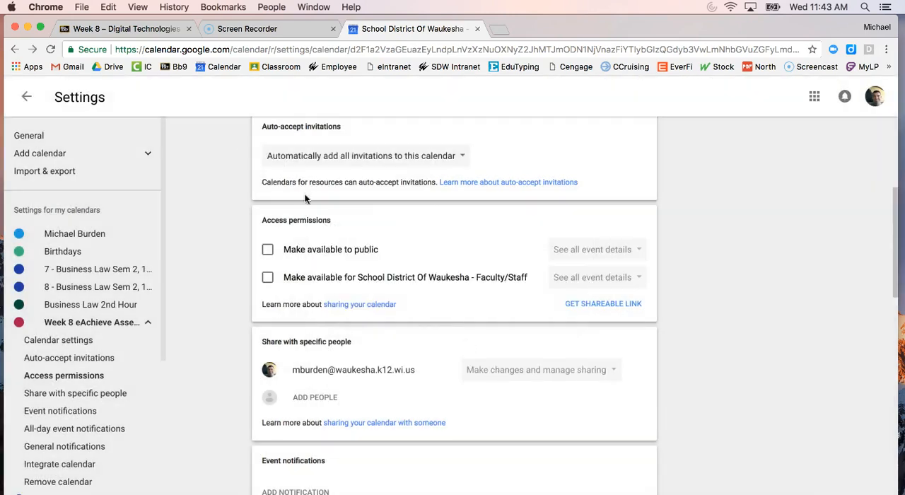
Step: Switch to the Week 8 Digital Technologies page in Blackboard to review the Dream Vacation assignment guidelines
left_click(161, 28)
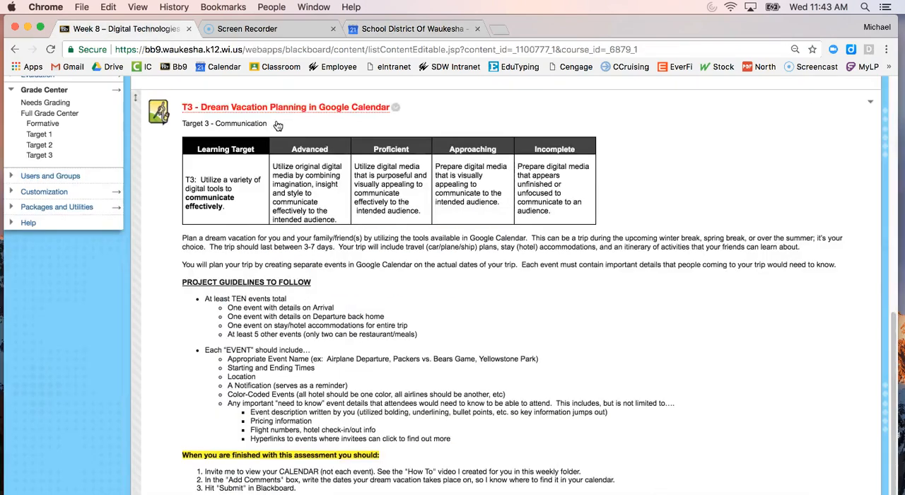